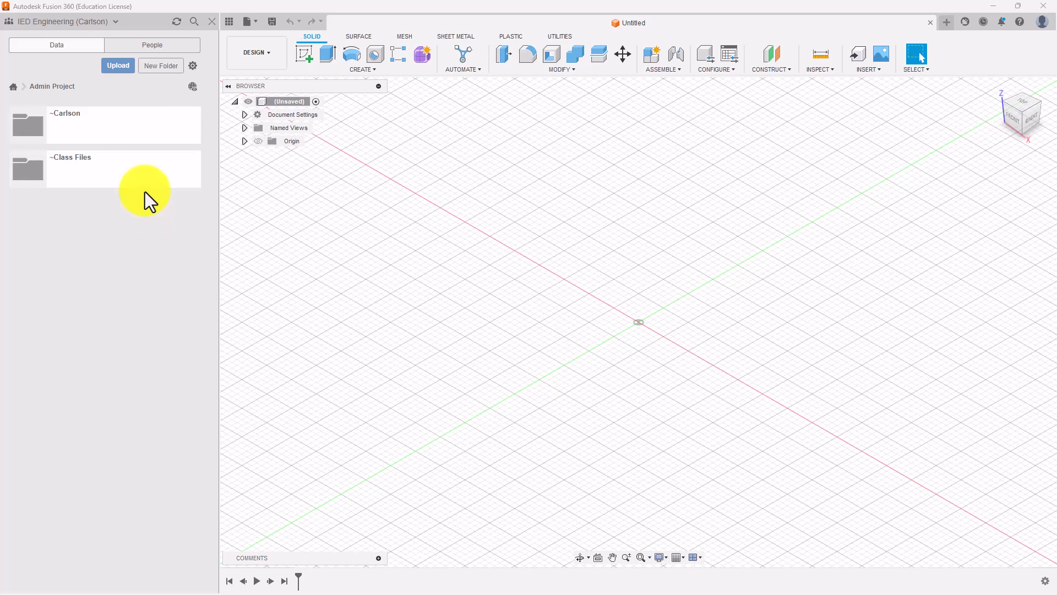
# Copy the Marian Catholic Drawing Template from the ~Class Files folder into the personal folder of Admin Project.
pyautogui.click(91, 174)
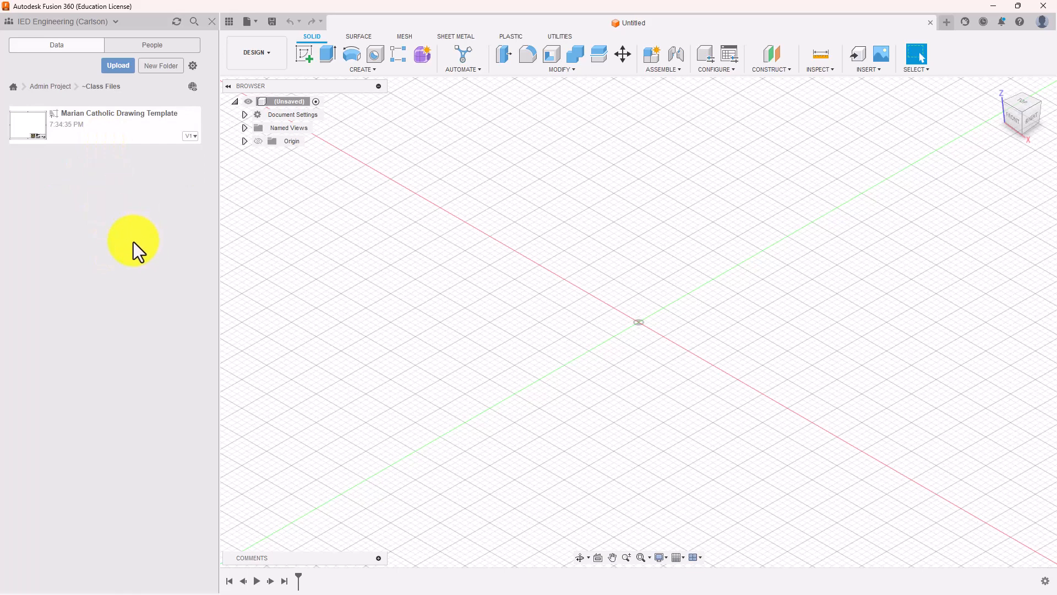
pyautogui.rightClick(105, 129)
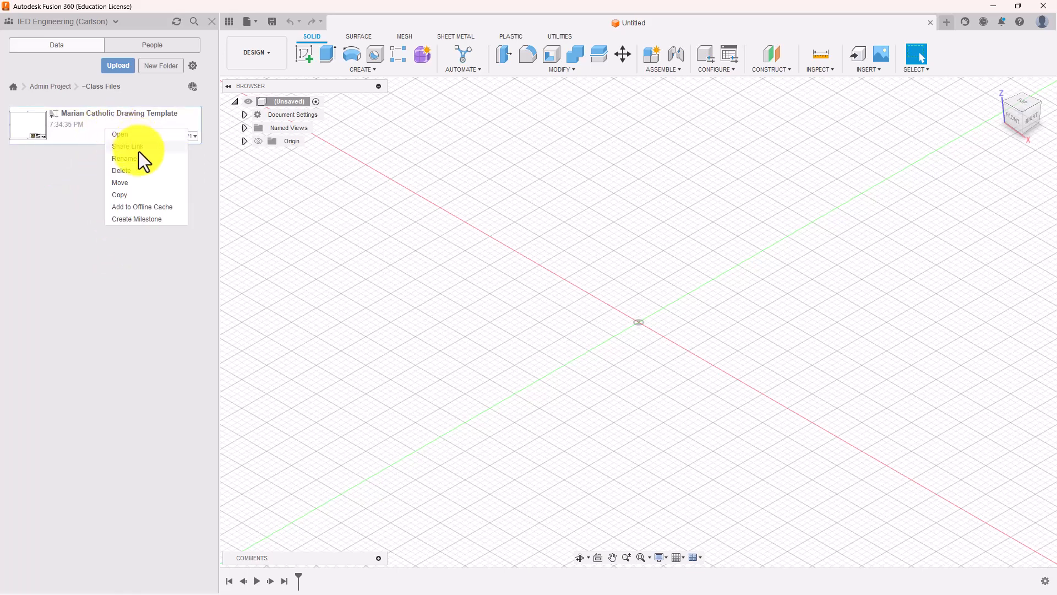
pyautogui.click(128, 194)
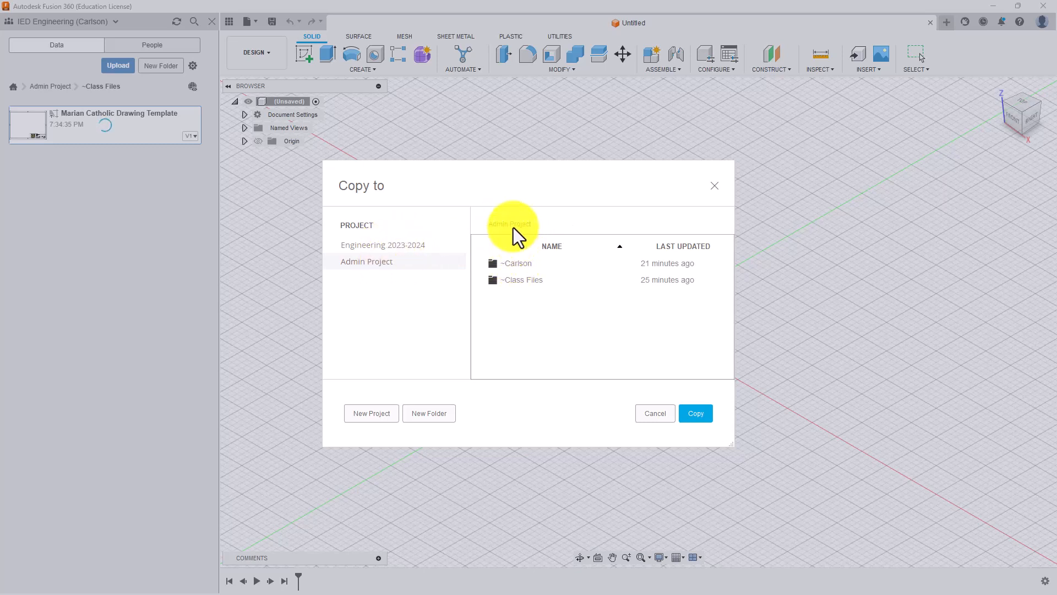
pyautogui.doubleClick(516, 264)
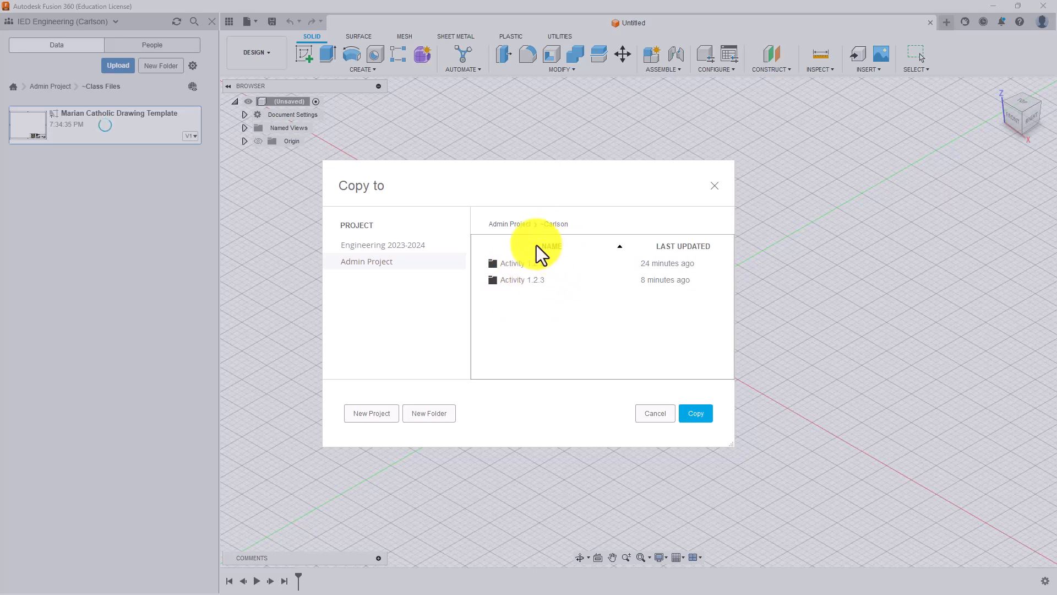
pyautogui.click(689, 412)
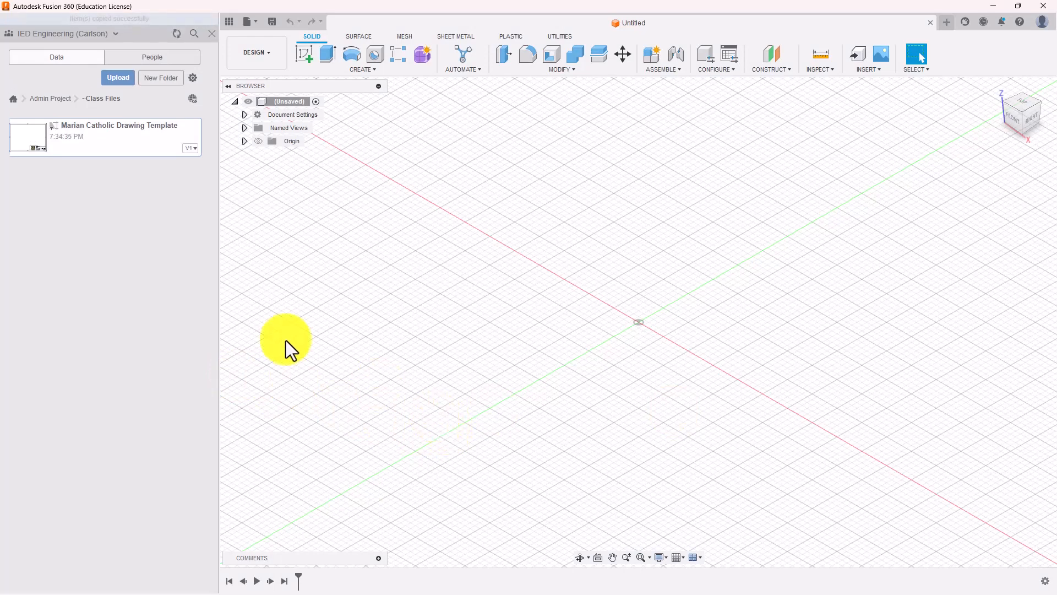
# Copy the Bridge with Arch design from the personal folder's Activity 1.2.2 subfolder into its Activity 1.2.3 subfolder.
pyautogui.click(62, 100)
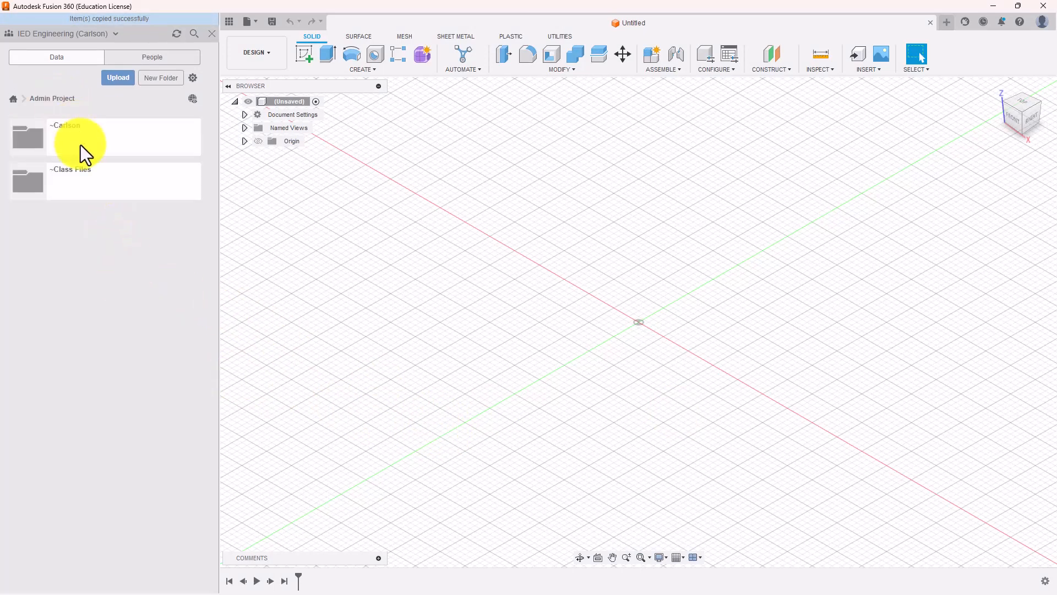
pyautogui.doubleClick(81, 144)
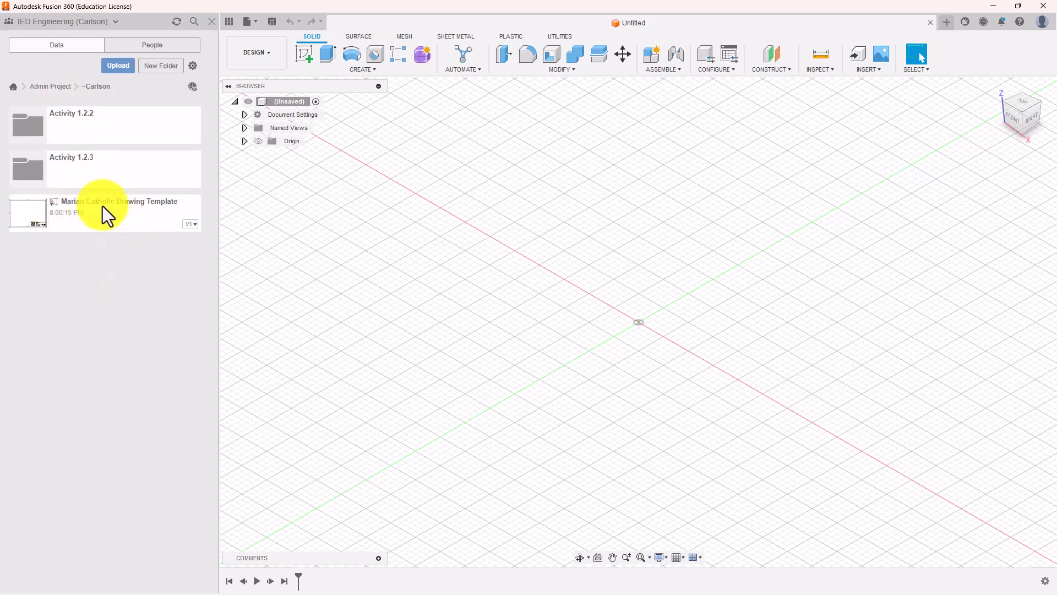
pyautogui.click(92, 164)
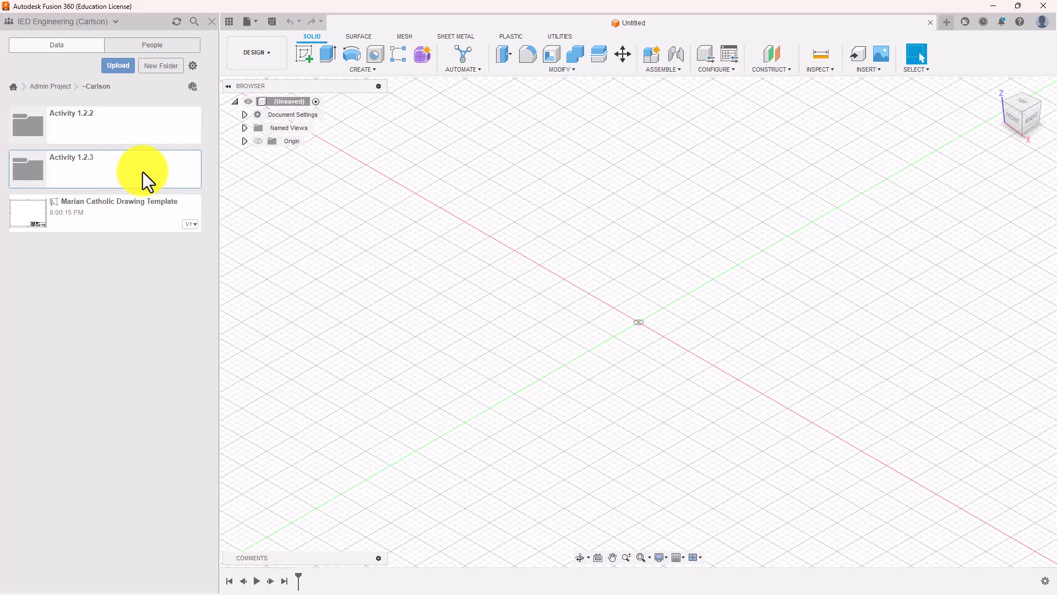
pyautogui.click(113, 130)
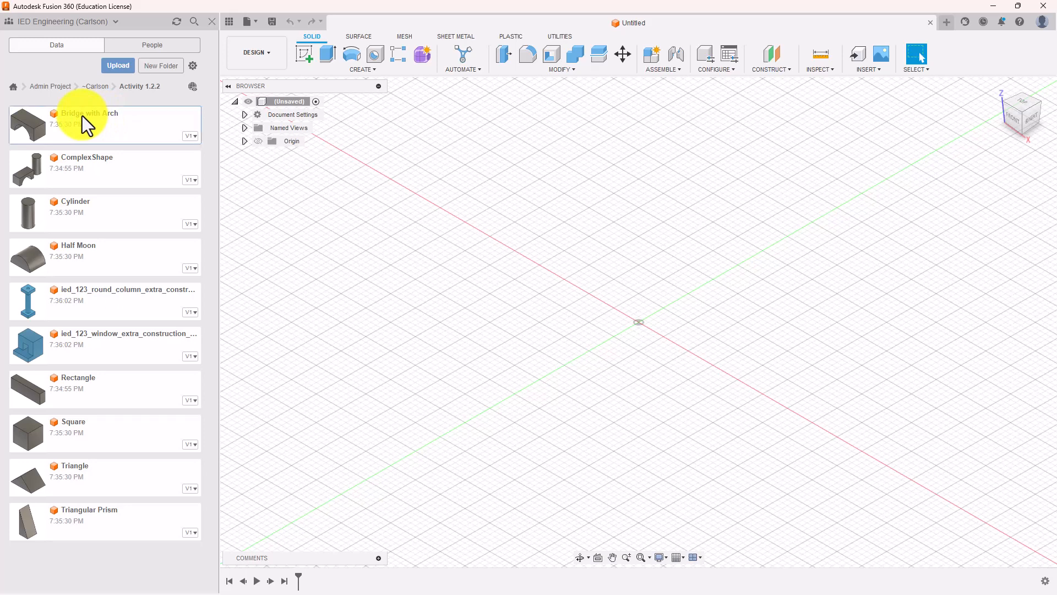
pyautogui.rightClick(101, 122)
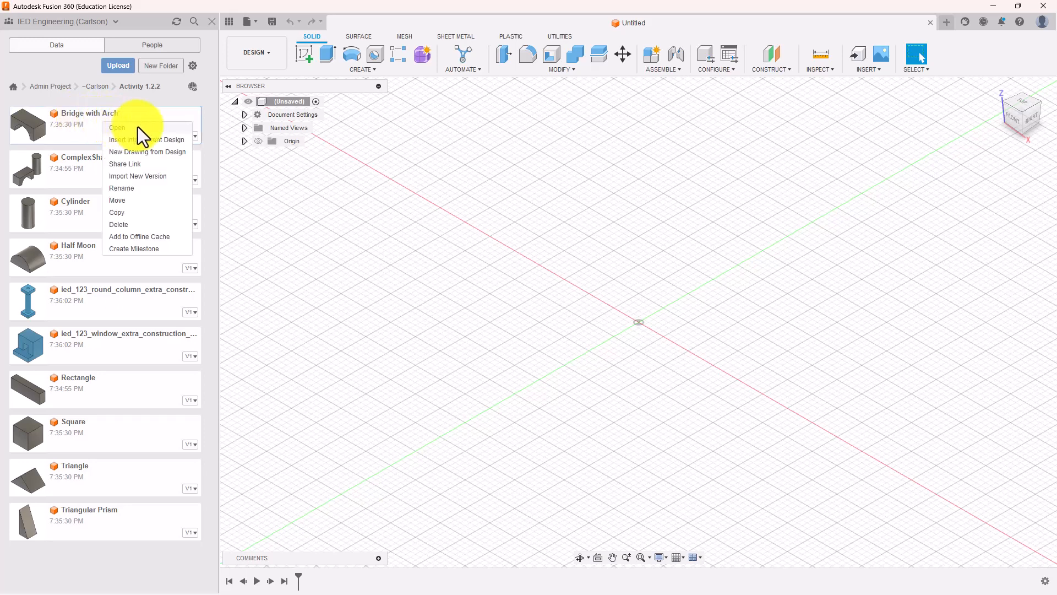
pyautogui.click(126, 212)
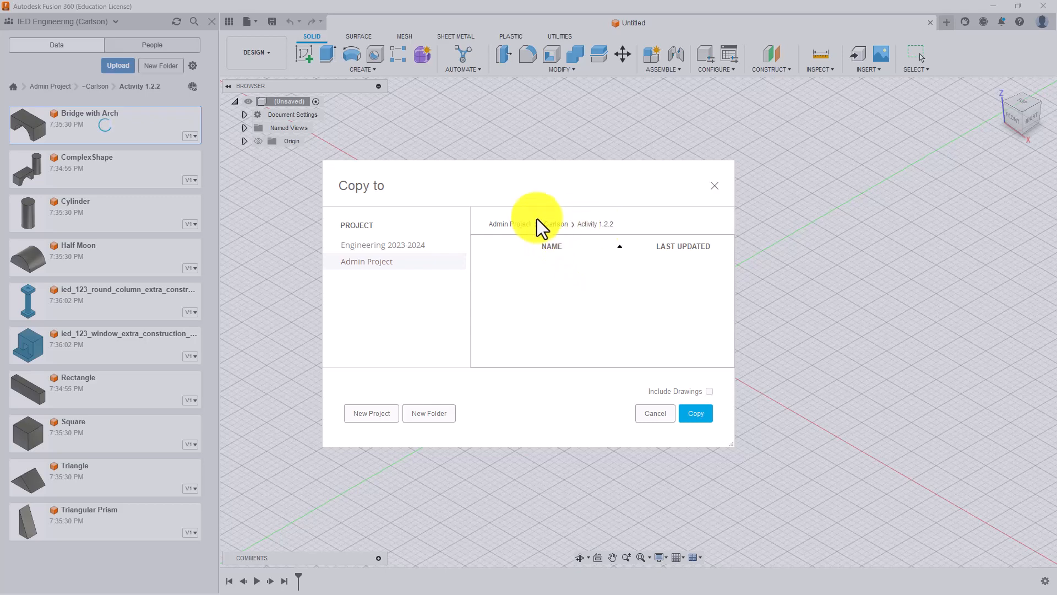
pyautogui.click(559, 225)
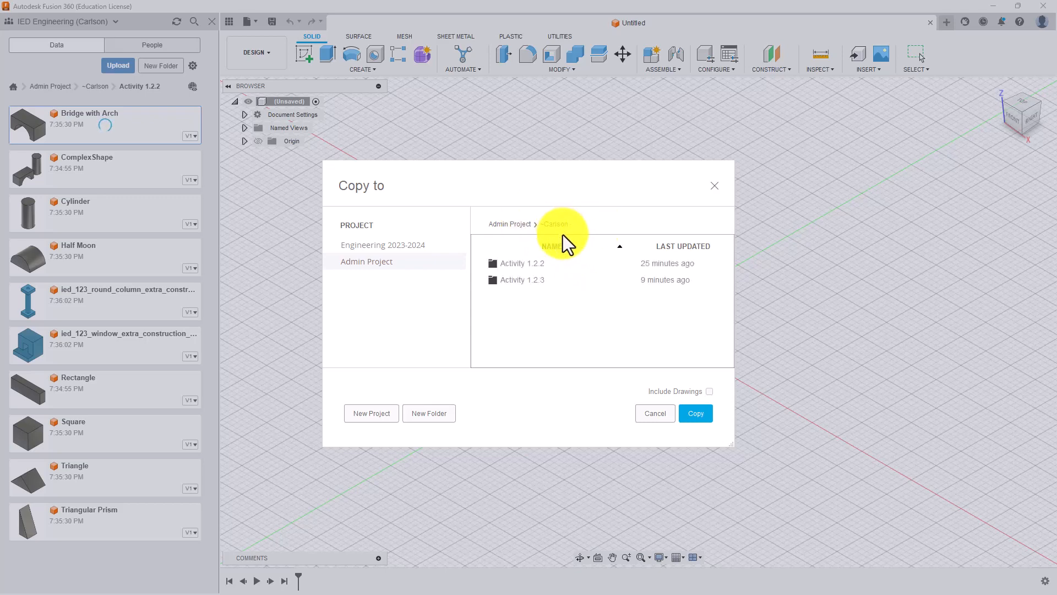
pyautogui.doubleClick(526, 281)
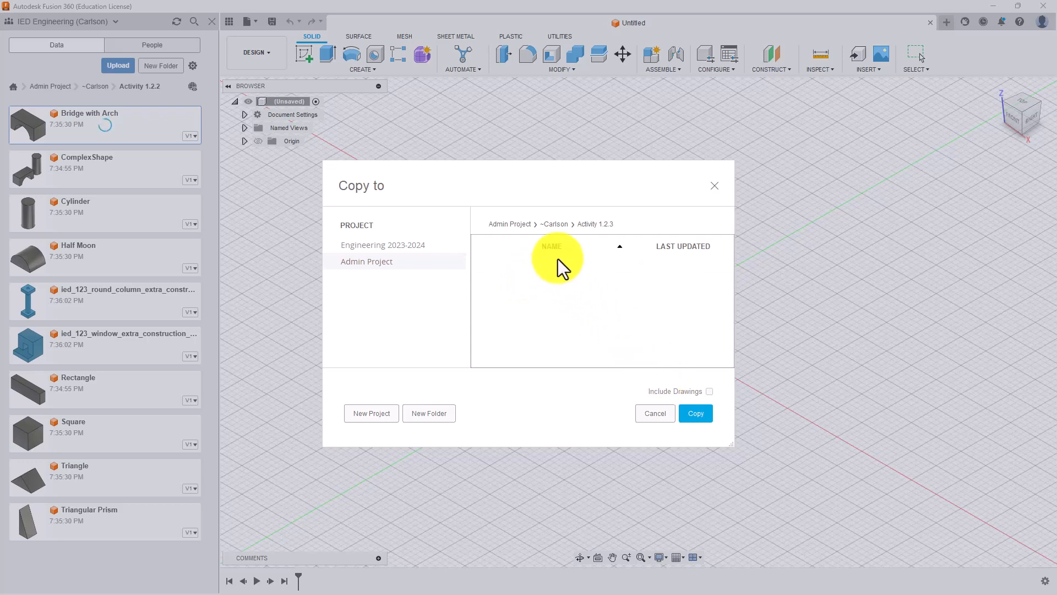
pyautogui.click(697, 416)
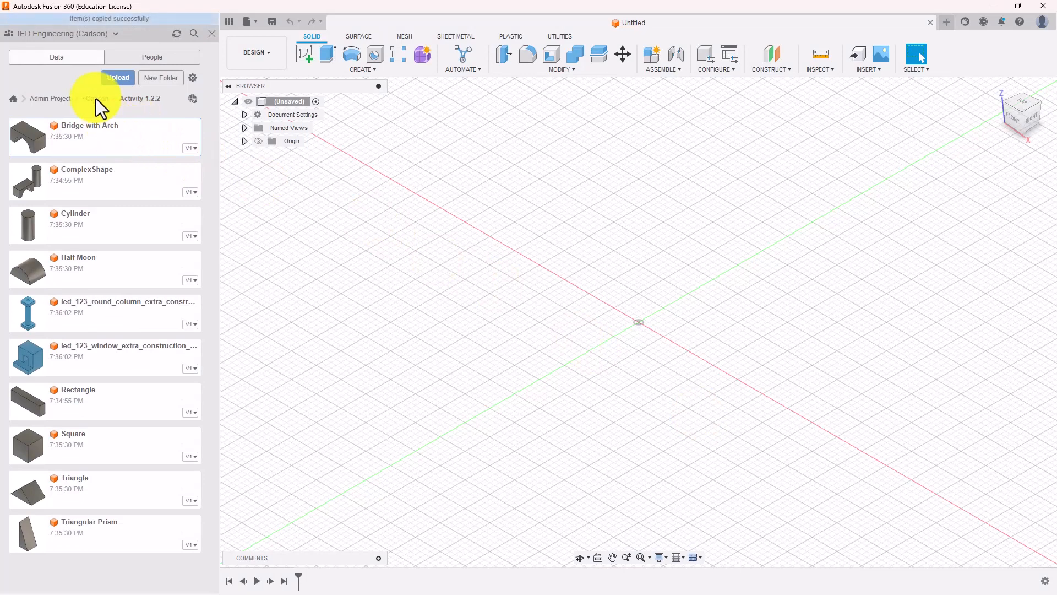
# Open the copied Bridge with Arch design from the Activity 1.2.3 folder.
pyautogui.click(96, 98)
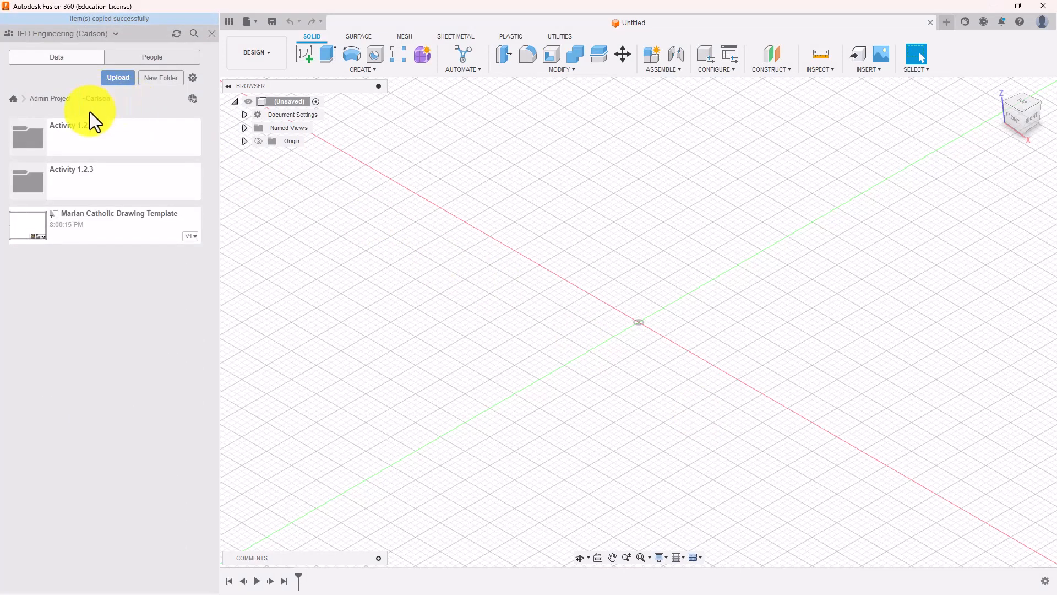
pyautogui.click(89, 175)
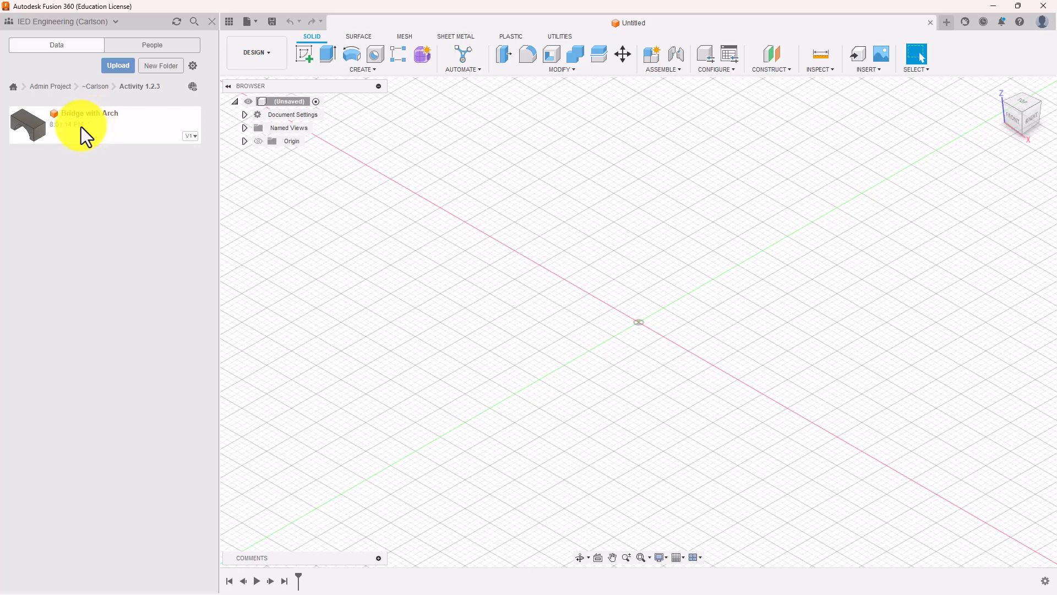
pyautogui.doubleClick(81, 127)
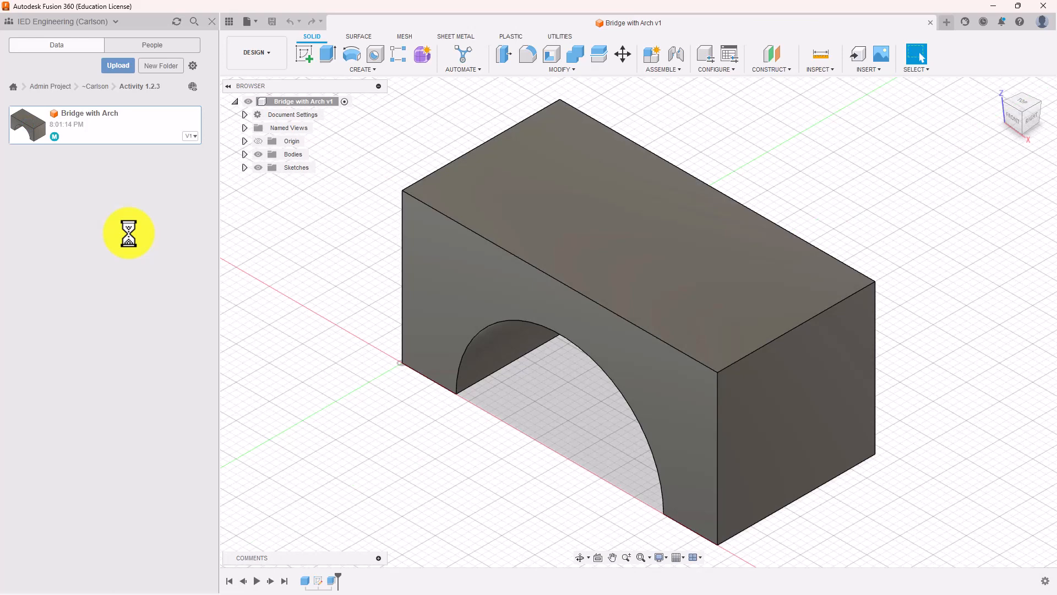
# Create a new drawing from the full-assembly design, using the Marian Catholic Drawing Template stored in the personal folder.
pyautogui.click(248, 21)
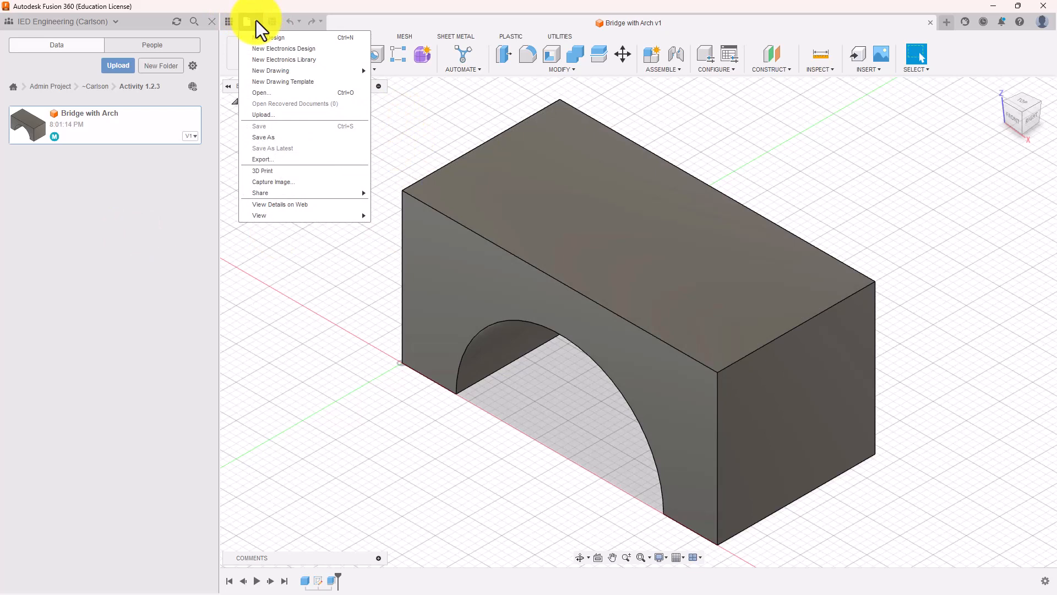
pyautogui.moveTo(276, 75)
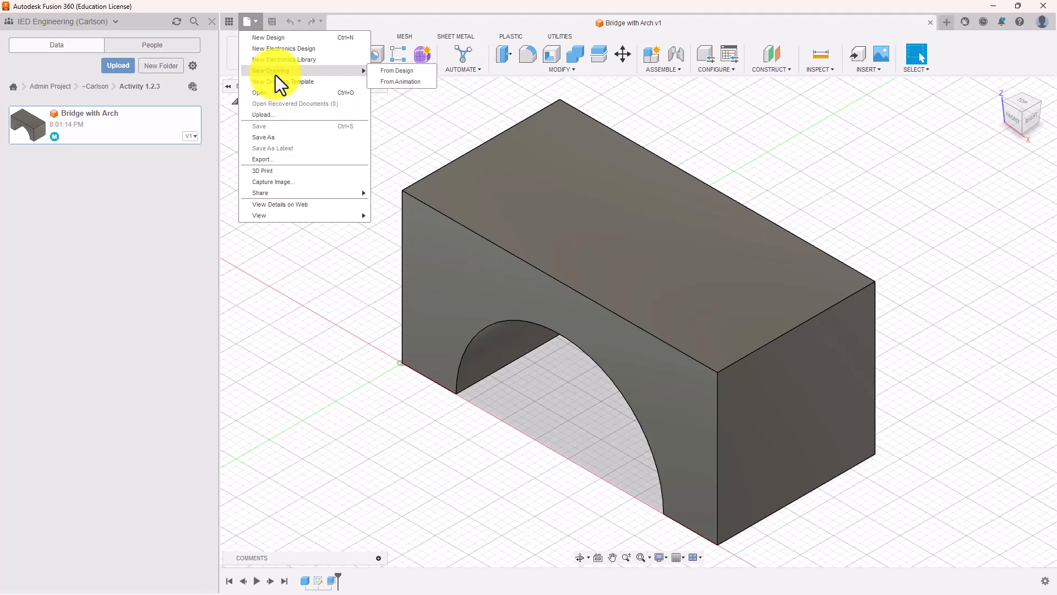
pyautogui.click(403, 73)
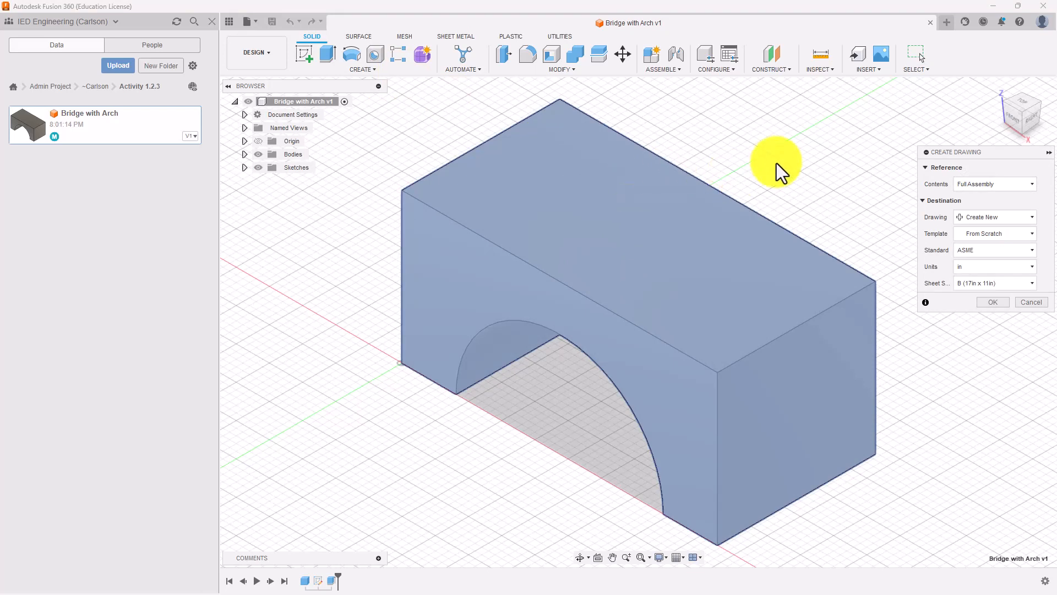
pyautogui.click(1003, 242)
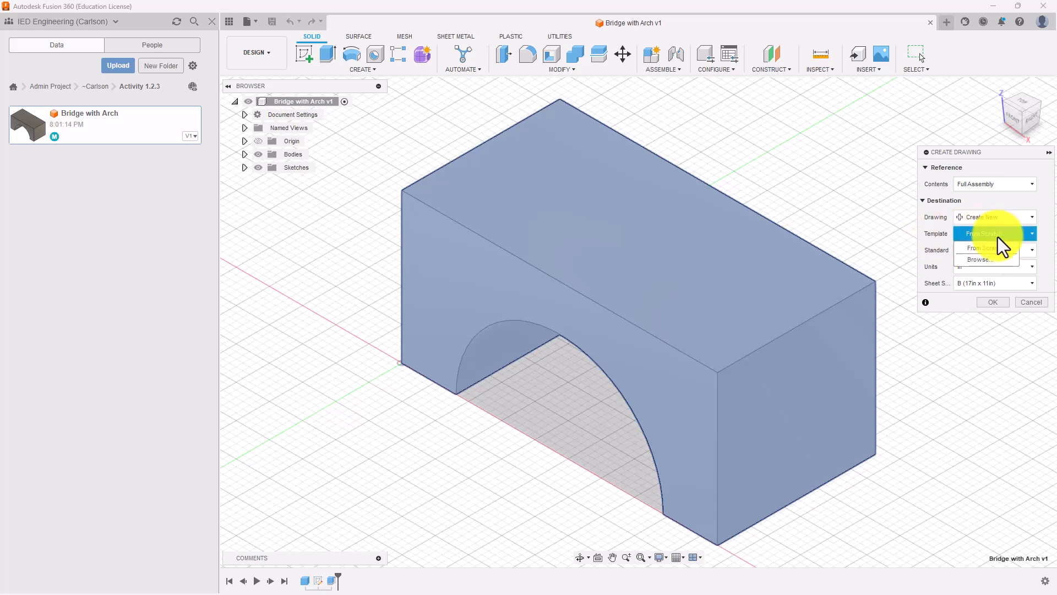
pyautogui.click(987, 259)
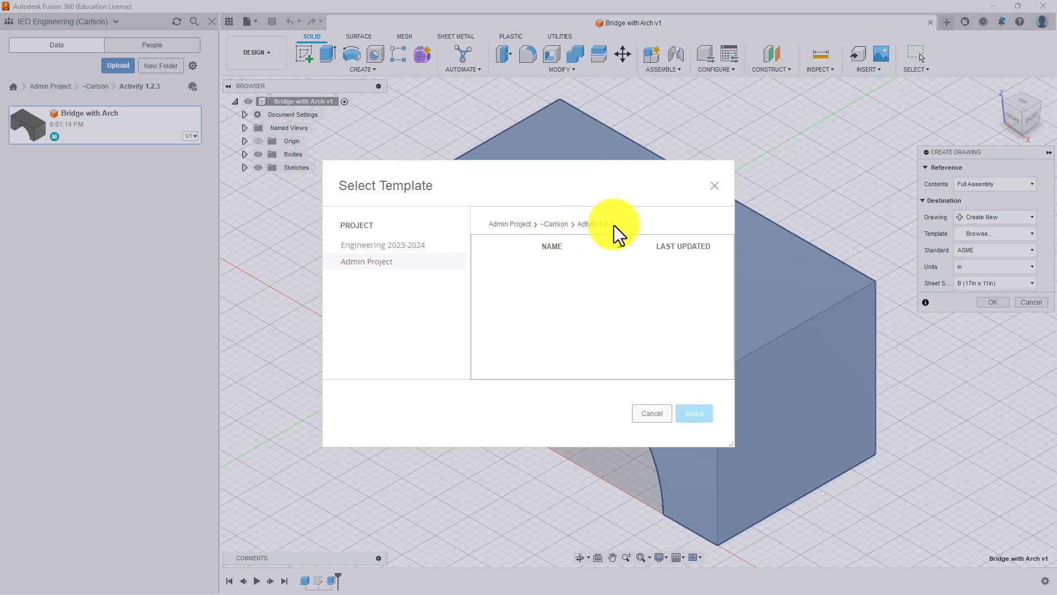
pyautogui.click(563, 223)
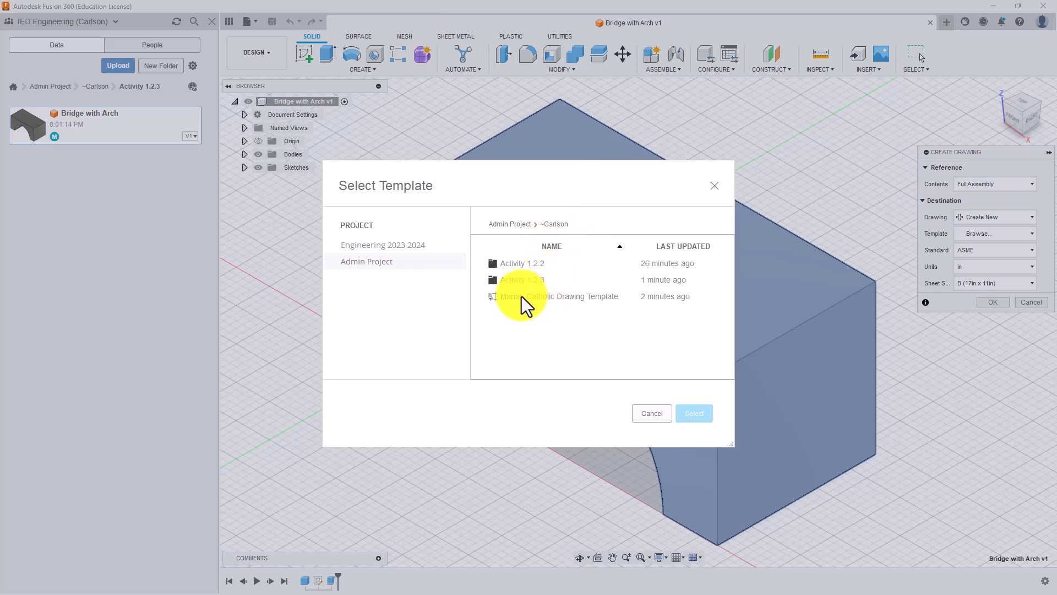
pyautogui.click(587, 299)
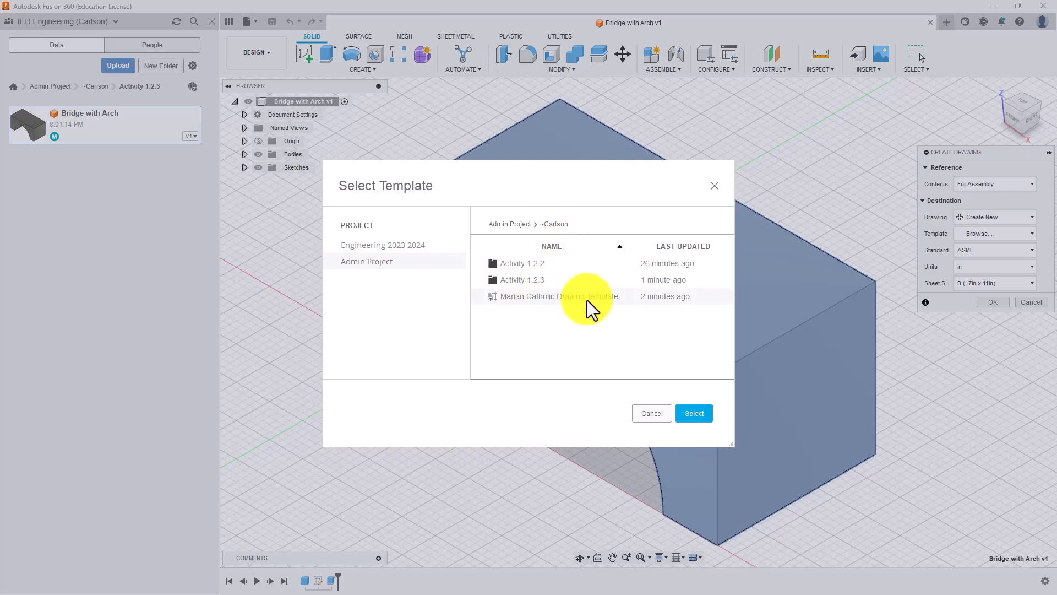
pyautogui.click(705, 417)
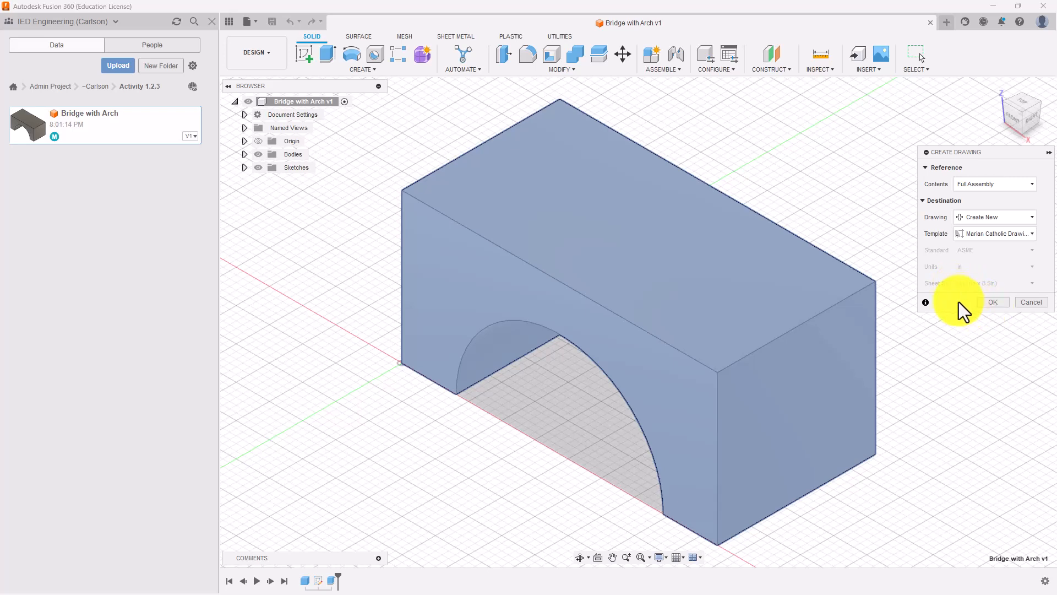
pyautogui.click(988, 306)
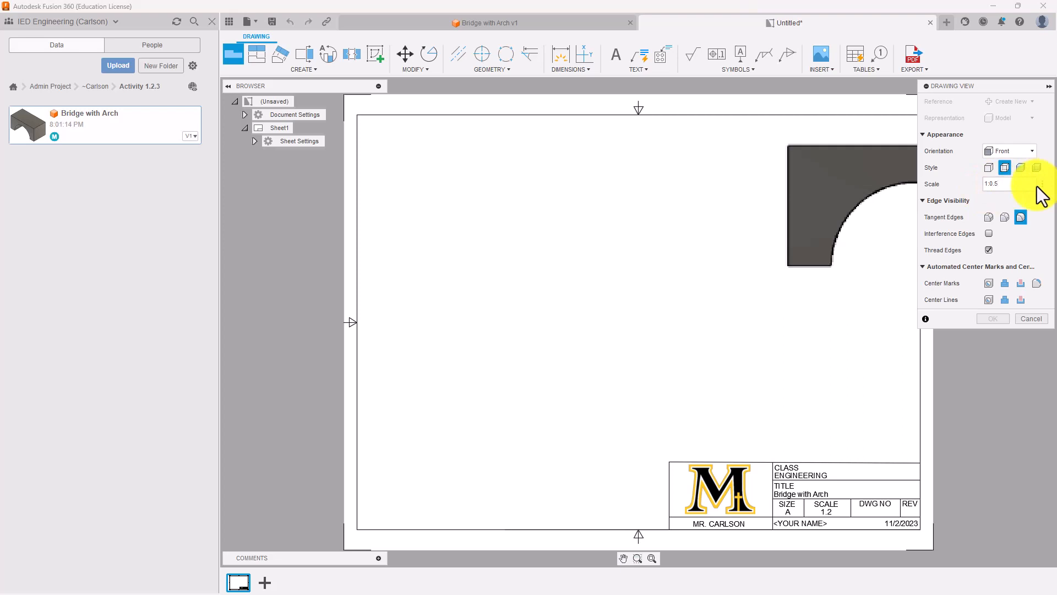
# Place the front base view in the lower-left area of the sheet at a scale of 1:.75.
pyautogui.press('BackSpace')
pyautogui.press('BackSpace')
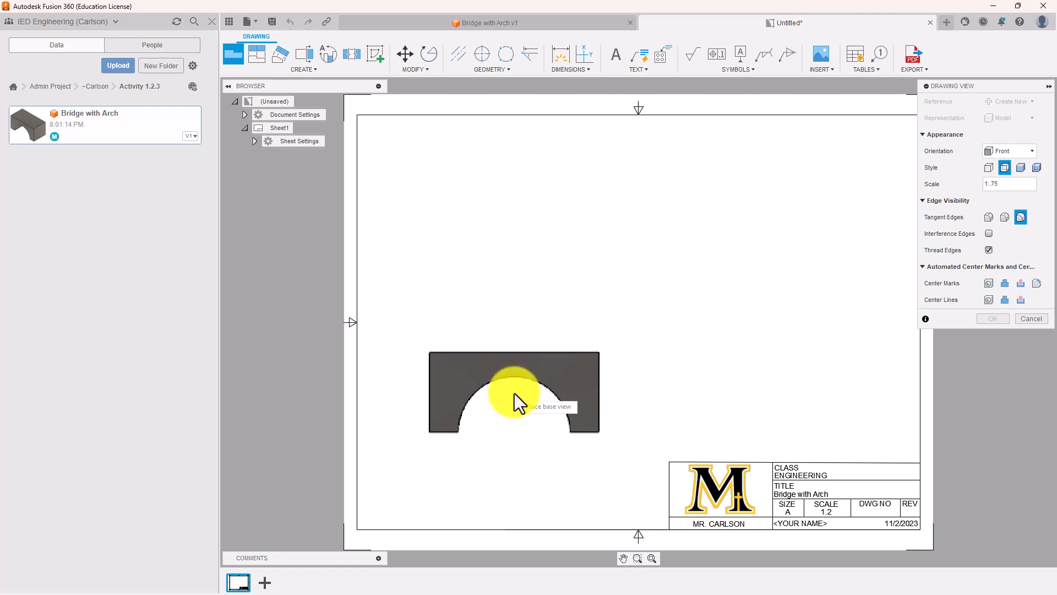
pyautogui.click(521, 397)
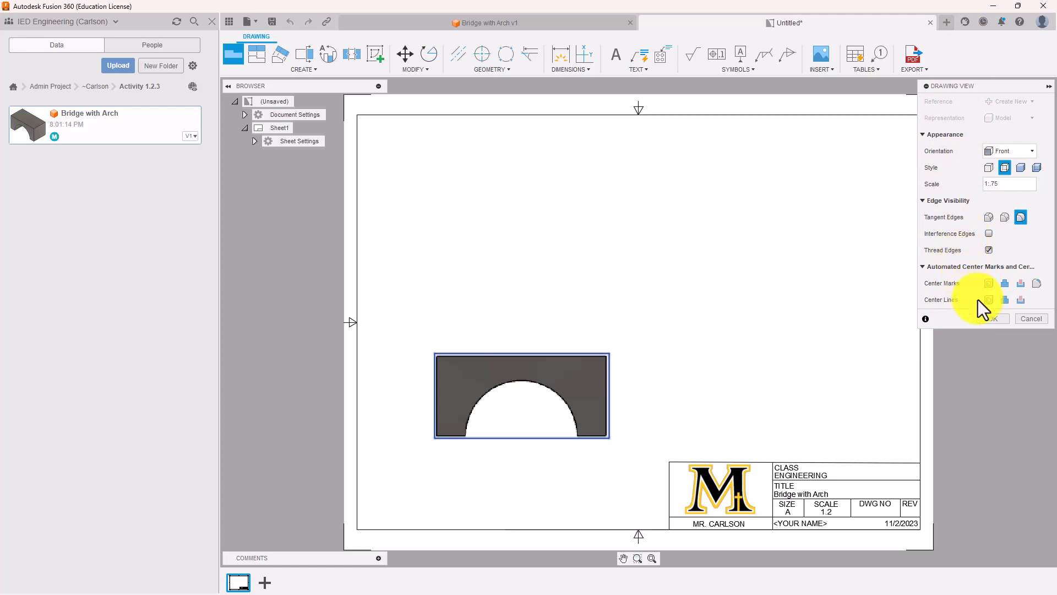
pyautogui.click(993, 320)
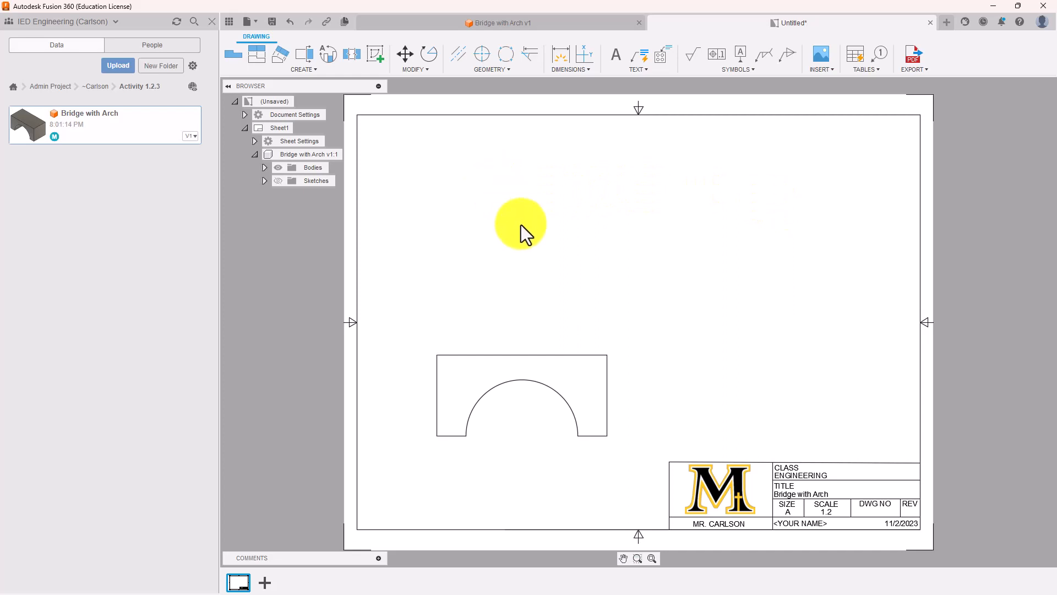
# Project a top view above the front view, a side view to its right and an isometric view in the sheet's upper-right area.
pyautogui.click(256, 54)
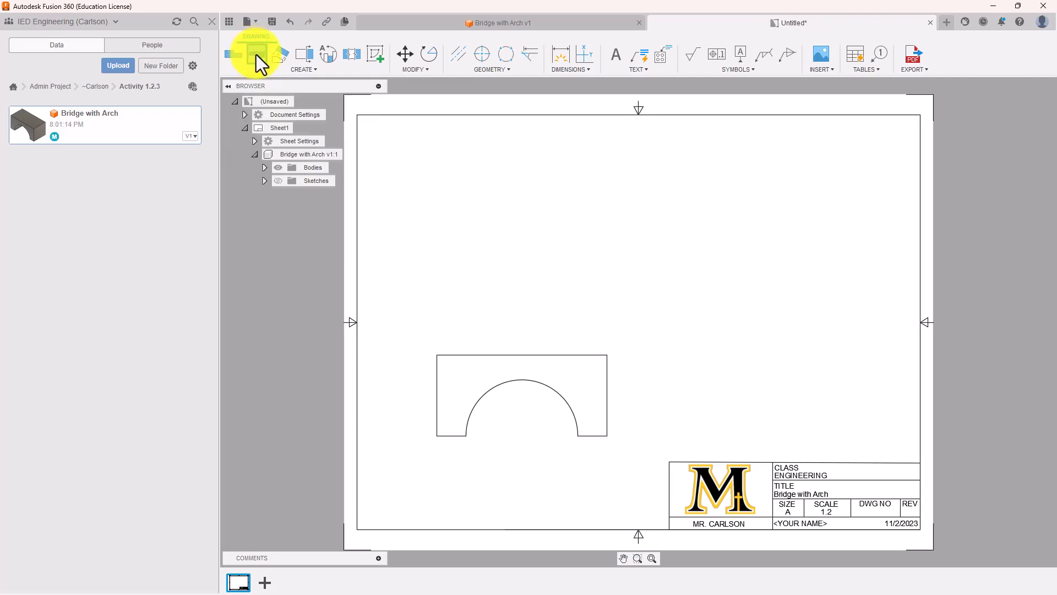
pyautogui.click(523, 370)
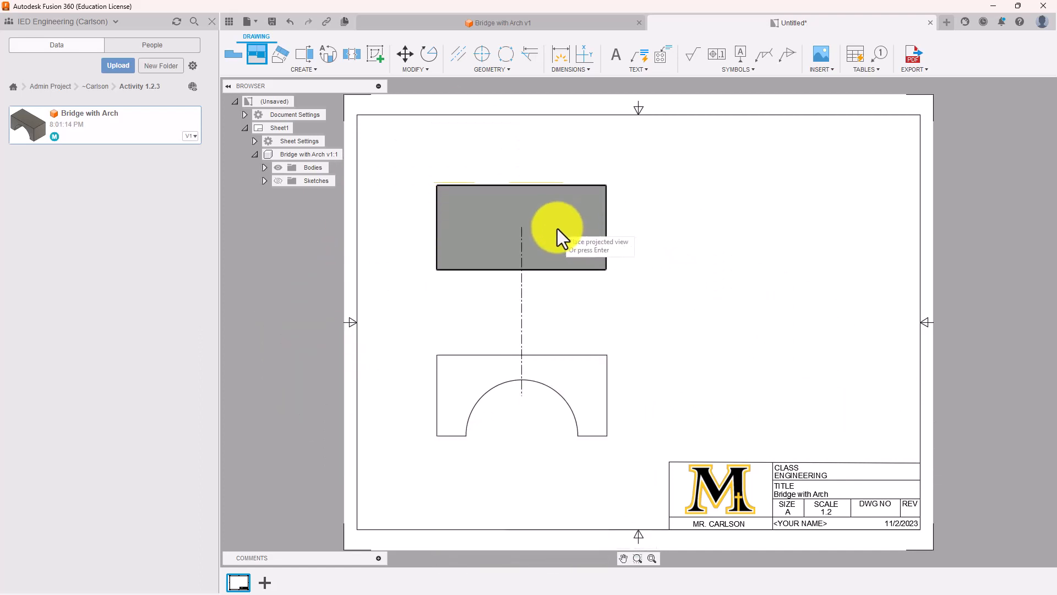
pyautogui.click(511, 209)
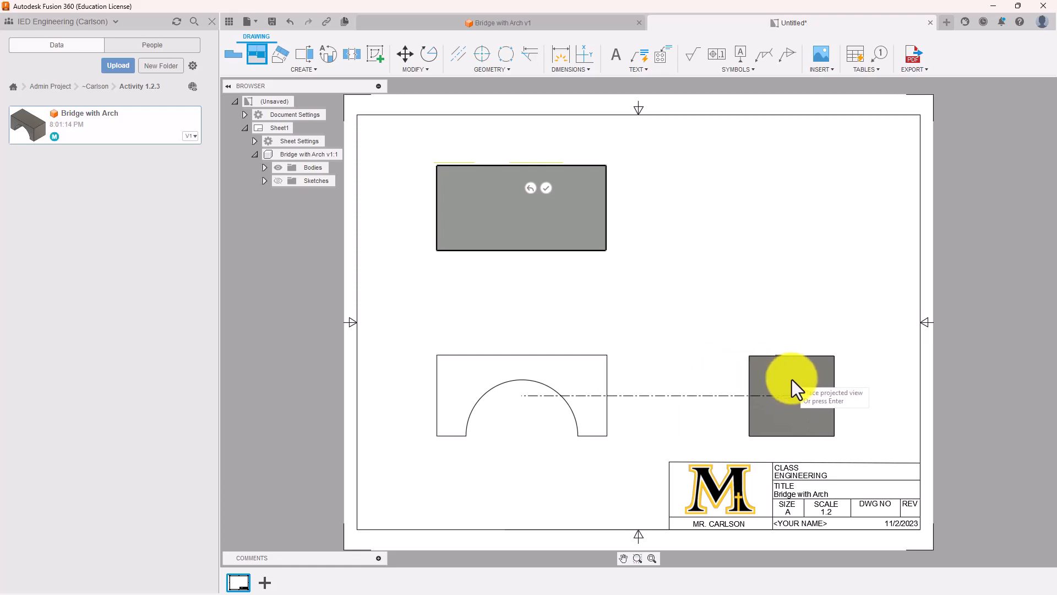
pyautogui.click(792, 378)
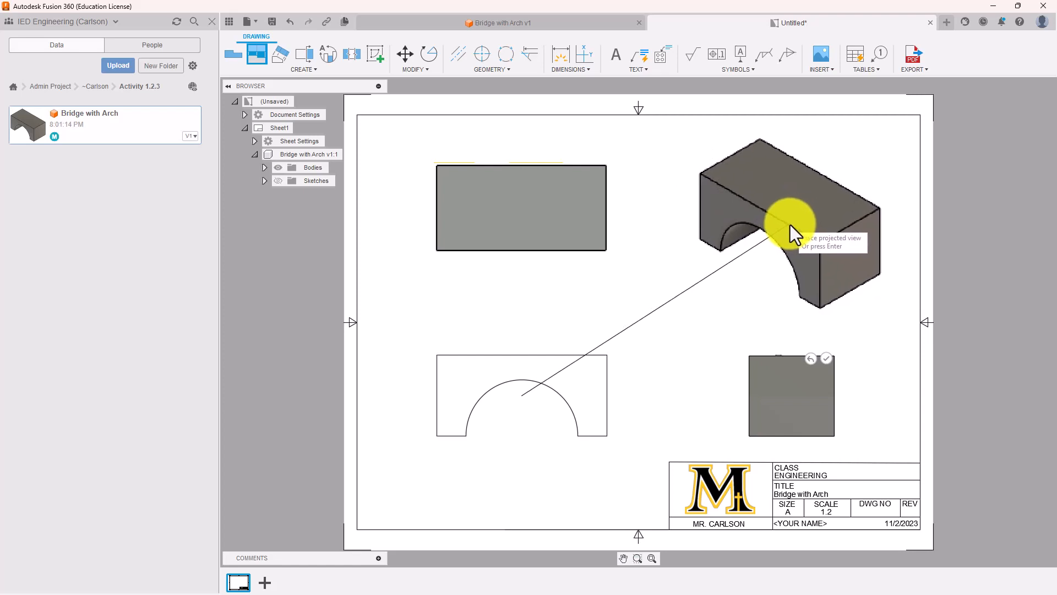
pyautogui.click(791, 224)
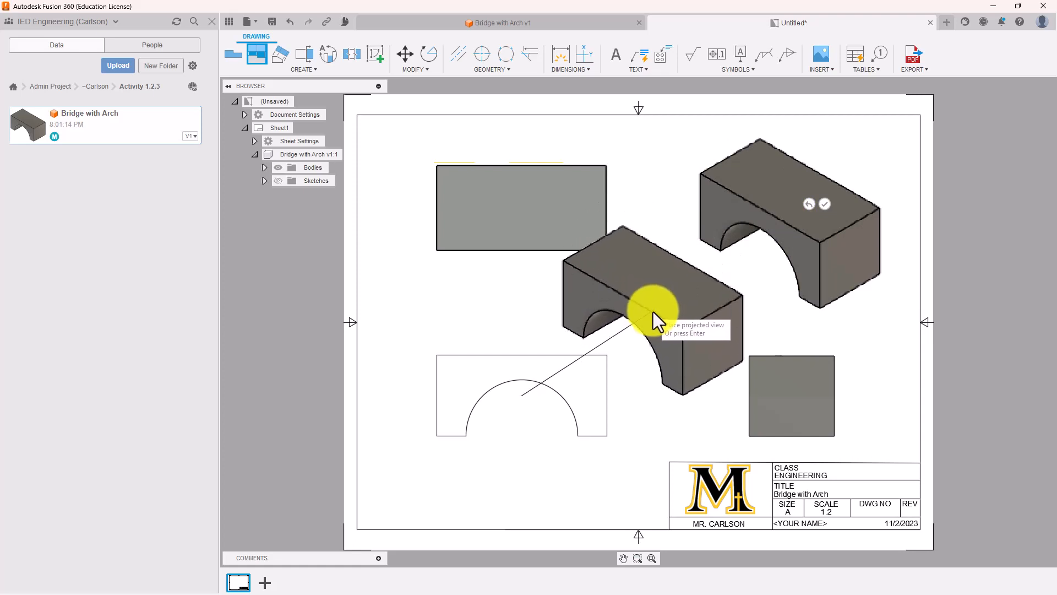
pyautogui.press('Return')
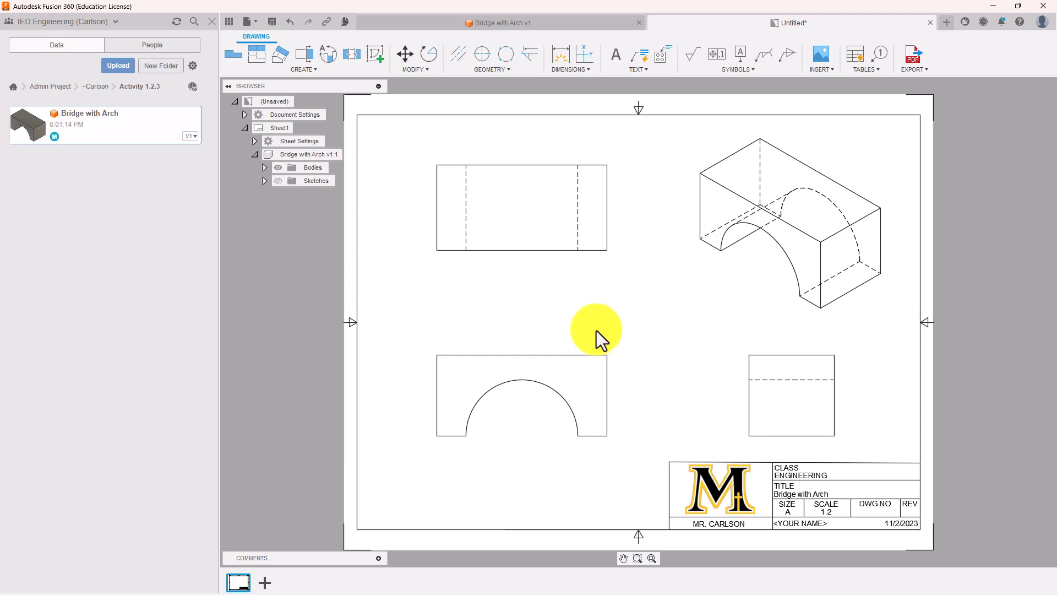
# Set the isometric view's style to shaded without hidden edges, leaving the other views as line drawings.
pyautogui.click(762, 240)
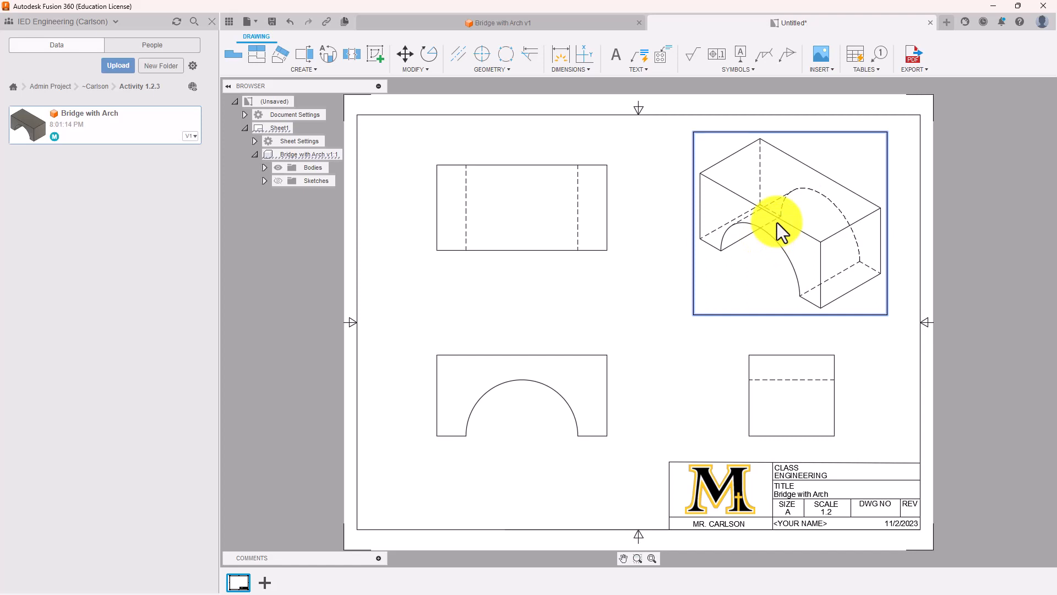
pyautogui.doubleClick(777, 222)
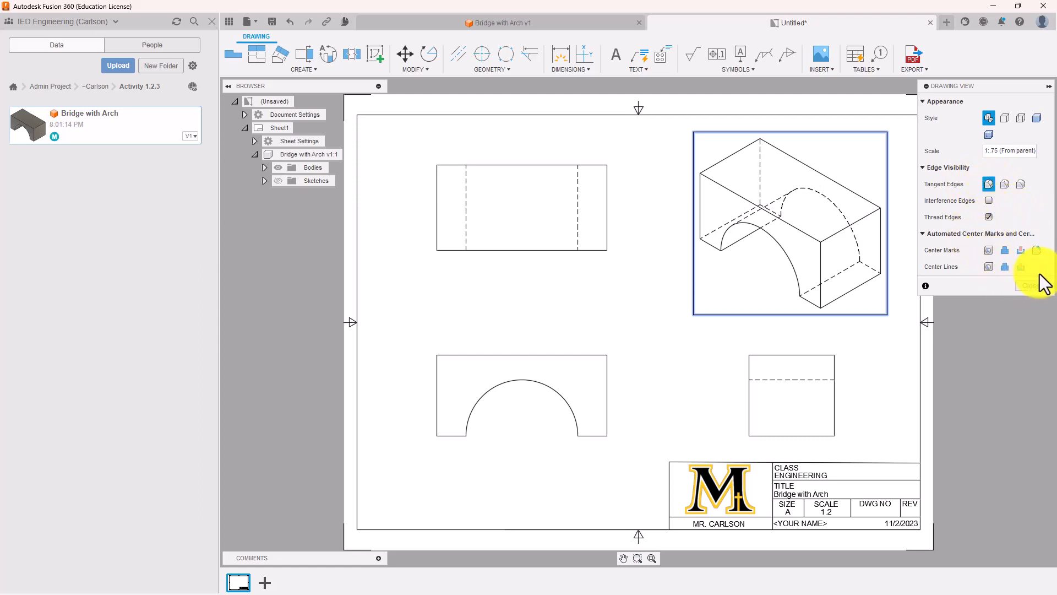
pyautogui.click(1037, 118)
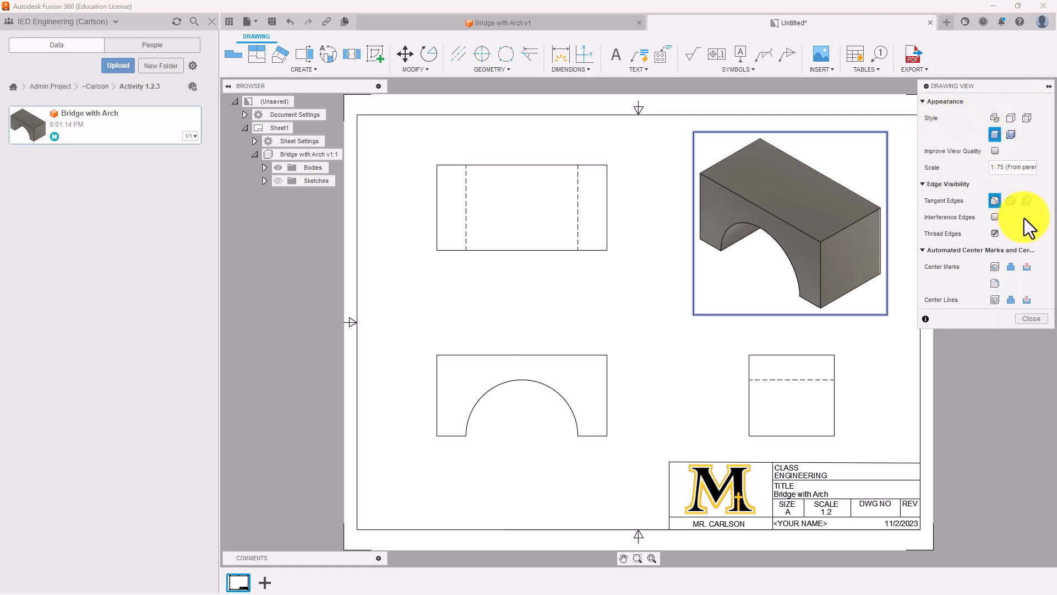
pyautogui.click(1037, 321)
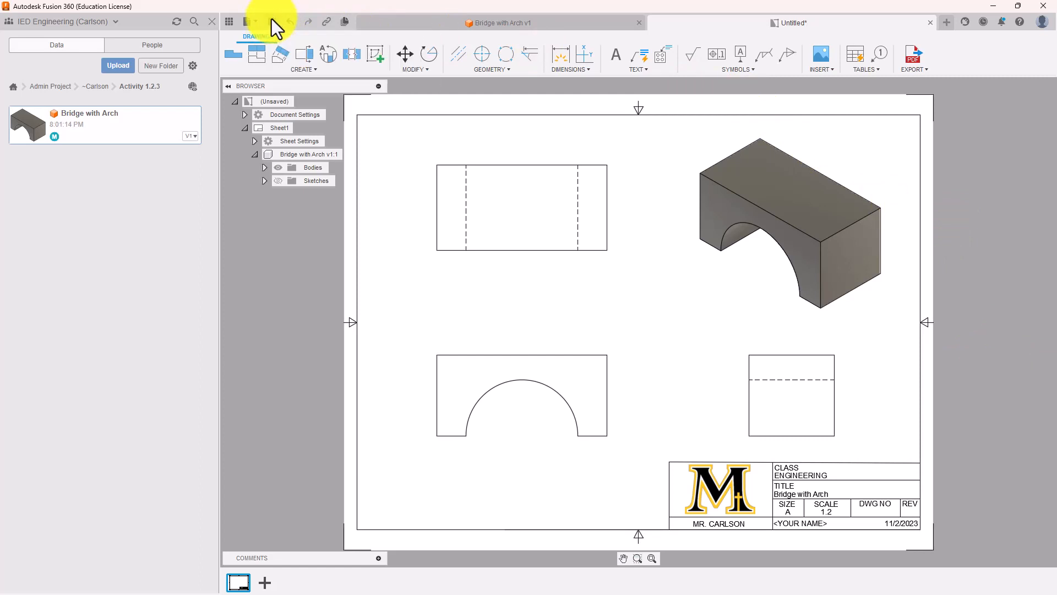
# Save the drawing under its suggested name in the Activity 1.2.3 folder.
pyautogui.hotkey('ctrl', 's')
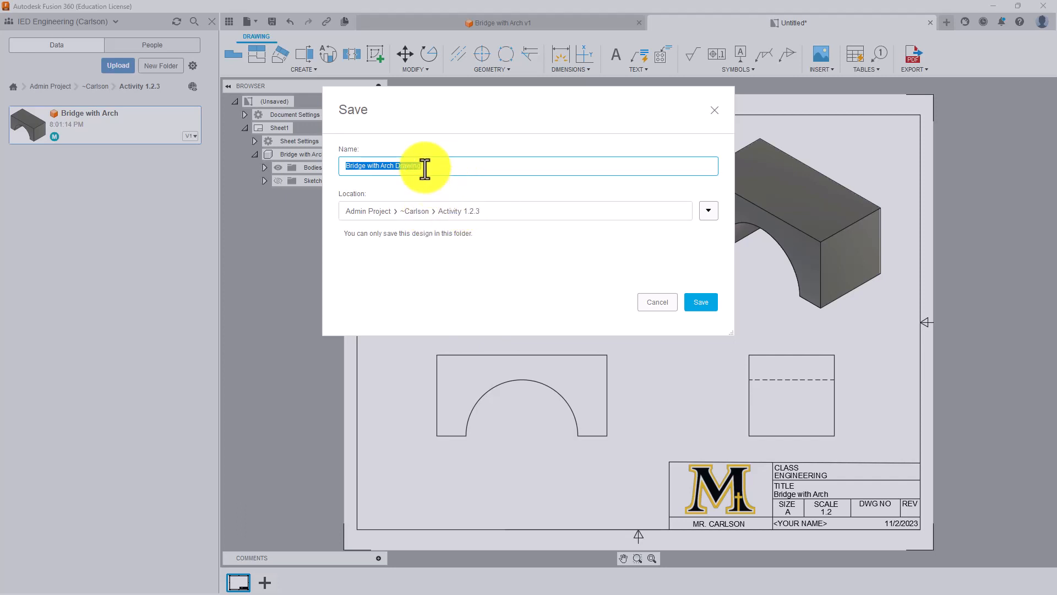
pyautogui.click(704, 303)
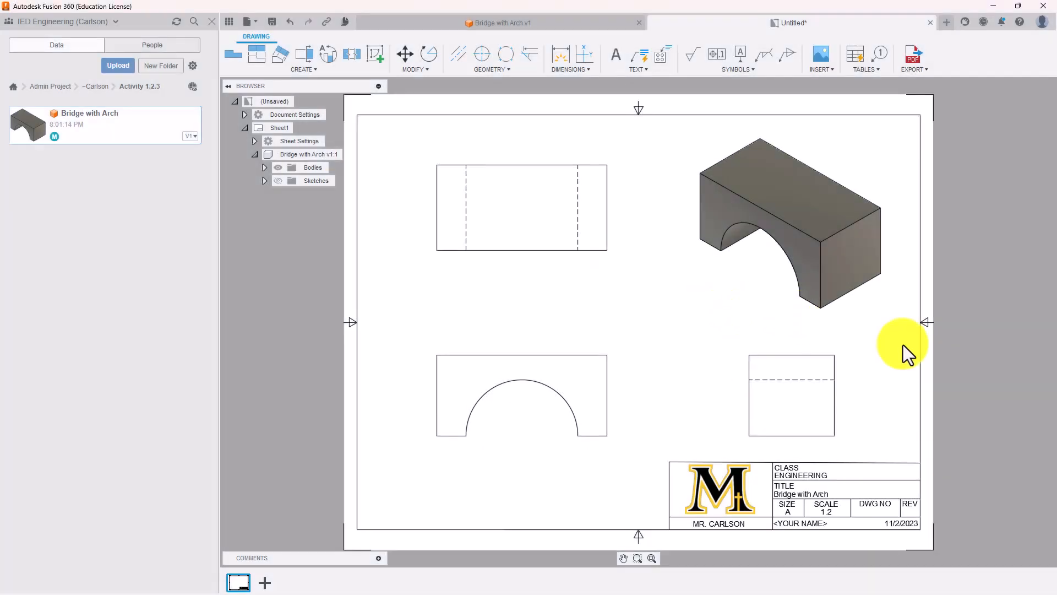